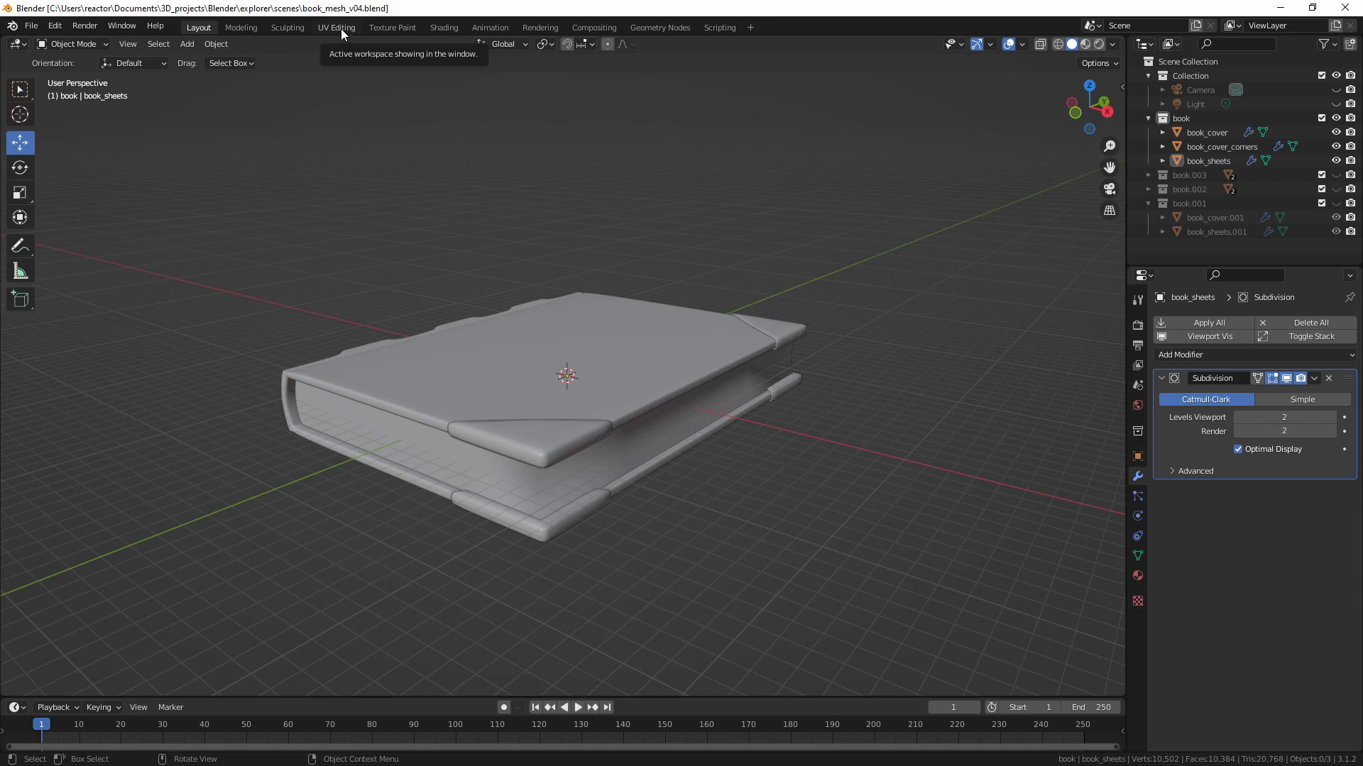
Switch to the UV Editing workspace and select the book cover in Object Mode
{"action": "left_click", "coordinate": [341, 28]}
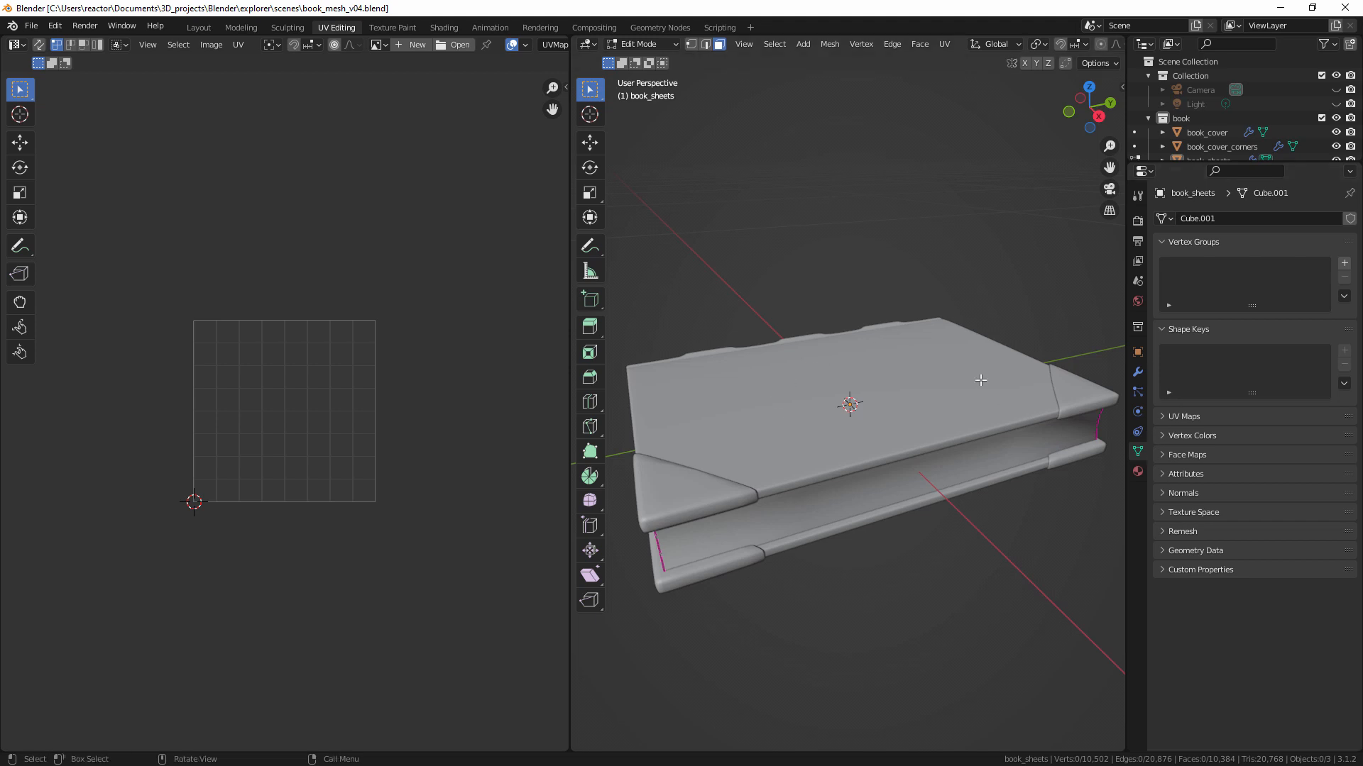
{"action": "left_click", "coordinate": [953, 377]}
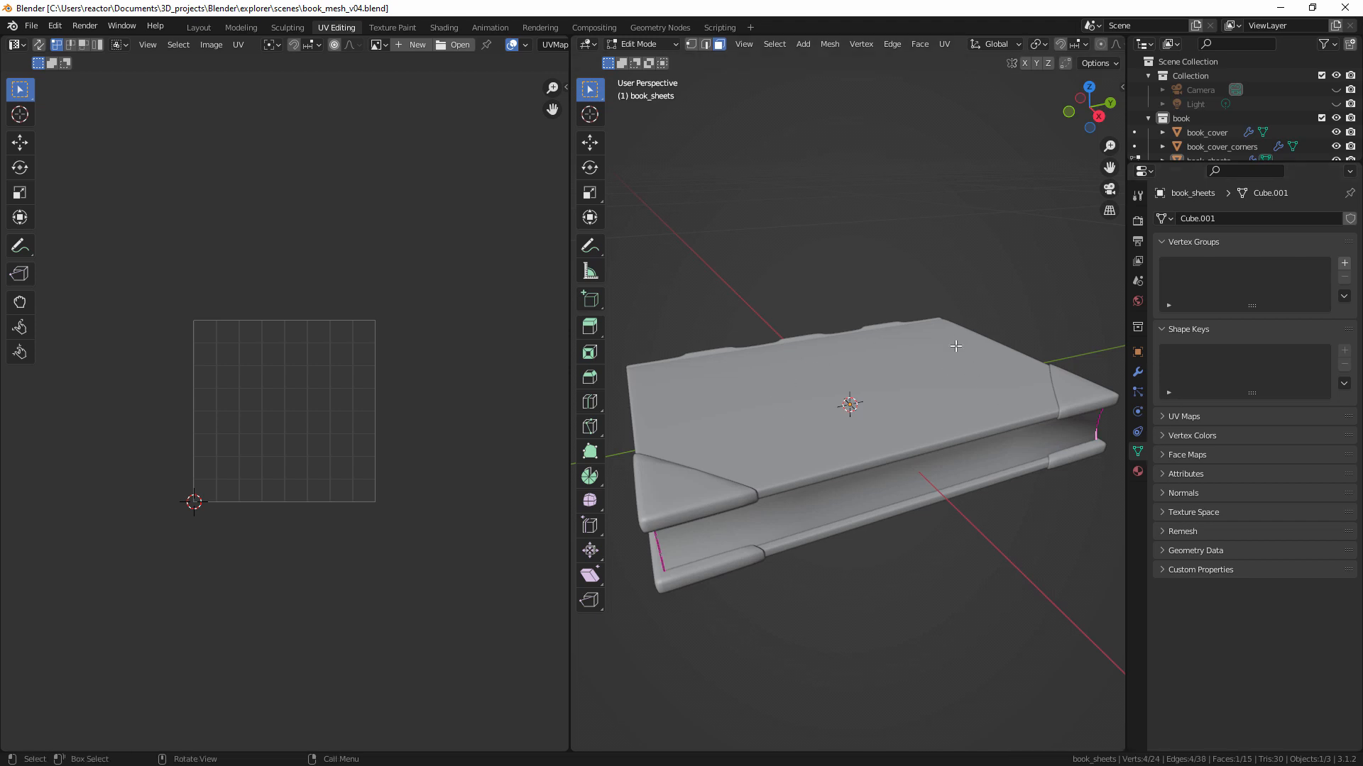
{"action": "key", "text": "Tab"}
{"action": "left_click", "coordinate": [932, 367]}
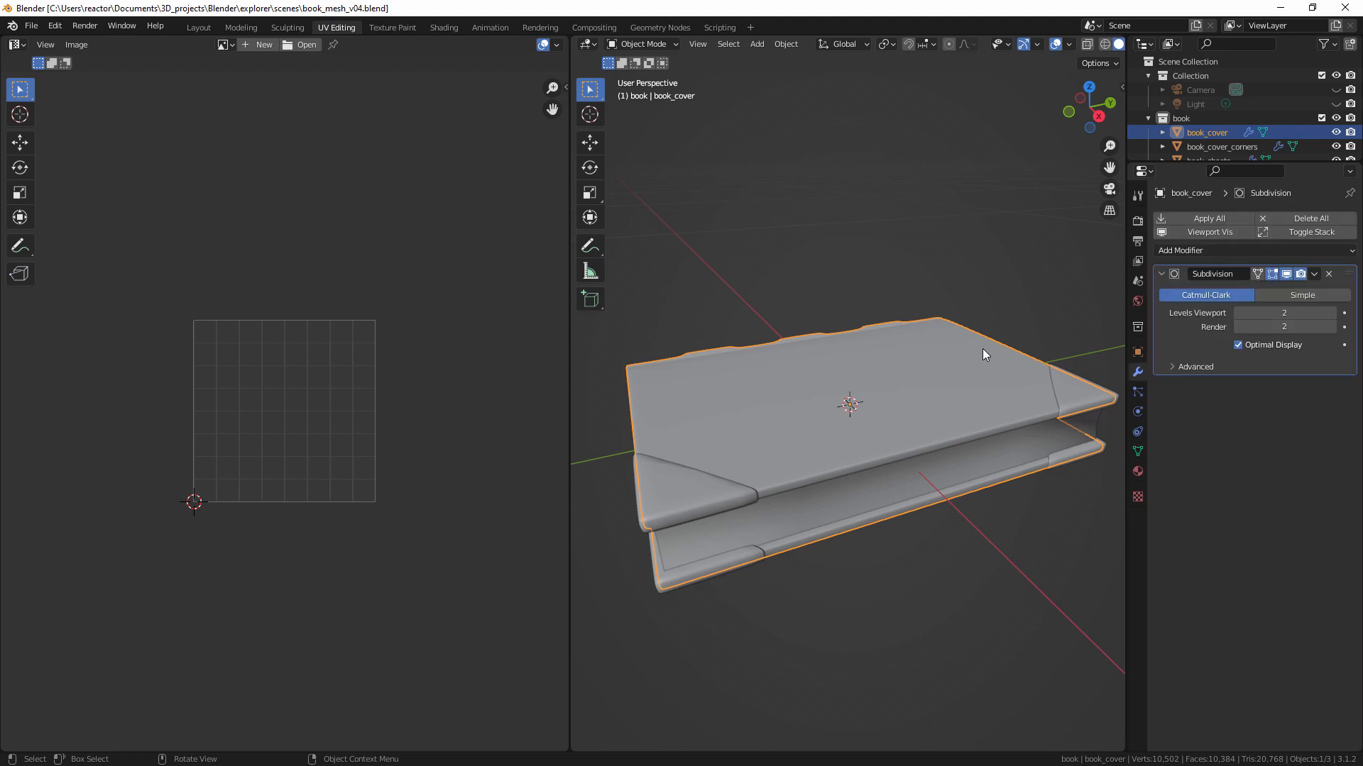
Create a new material for the book cover with a Checker Texture as its base color
{"action": "left_click", "coordinate": [1138, 472]}
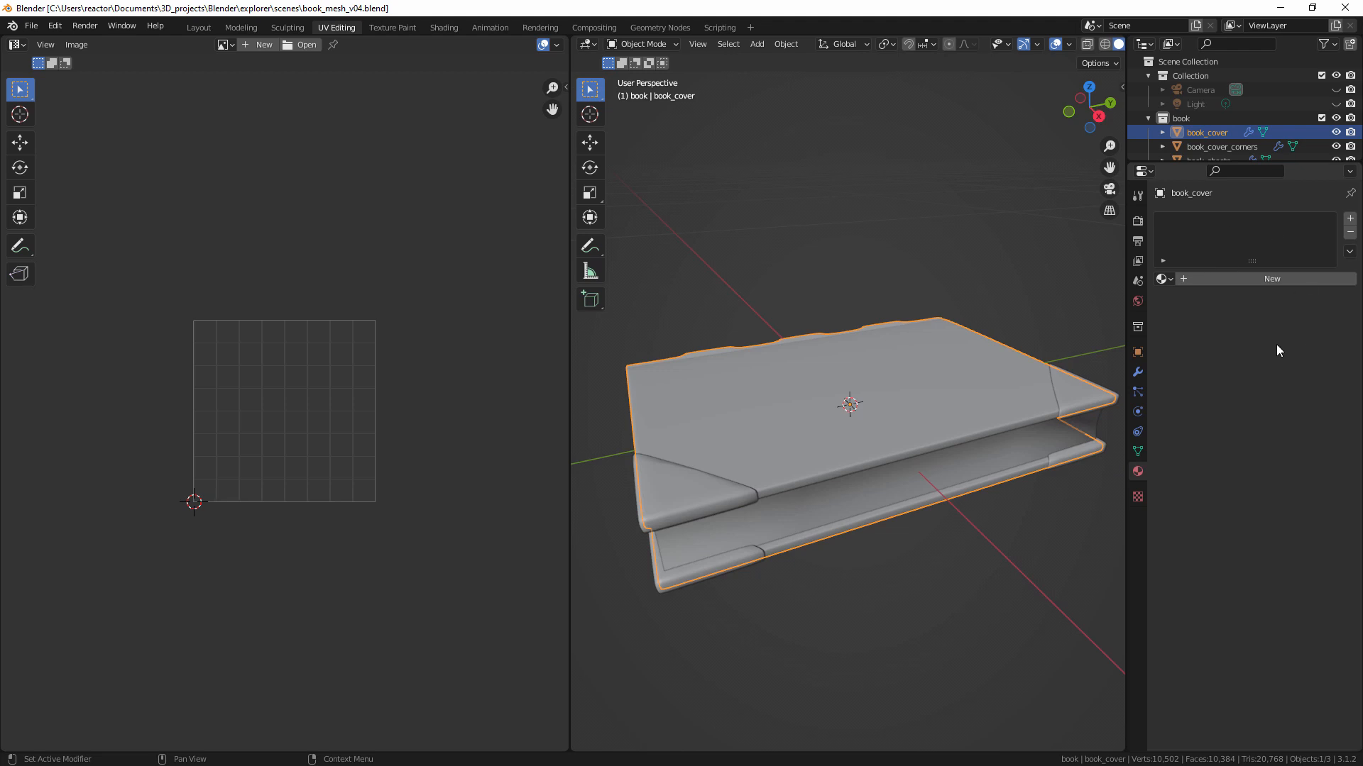
{"action": "left_click", "coordinate": [1258, 280]}
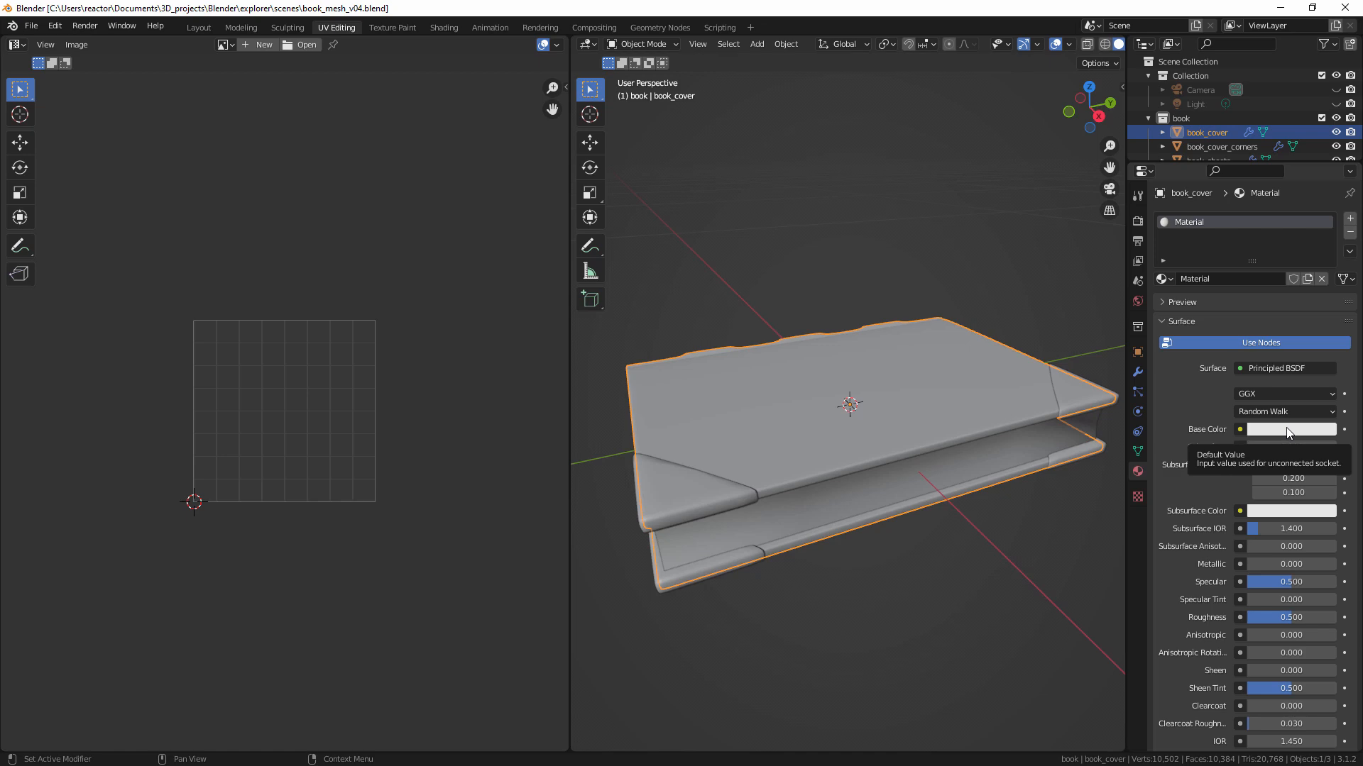
{"action": "key", "text": "alt+Tab"}
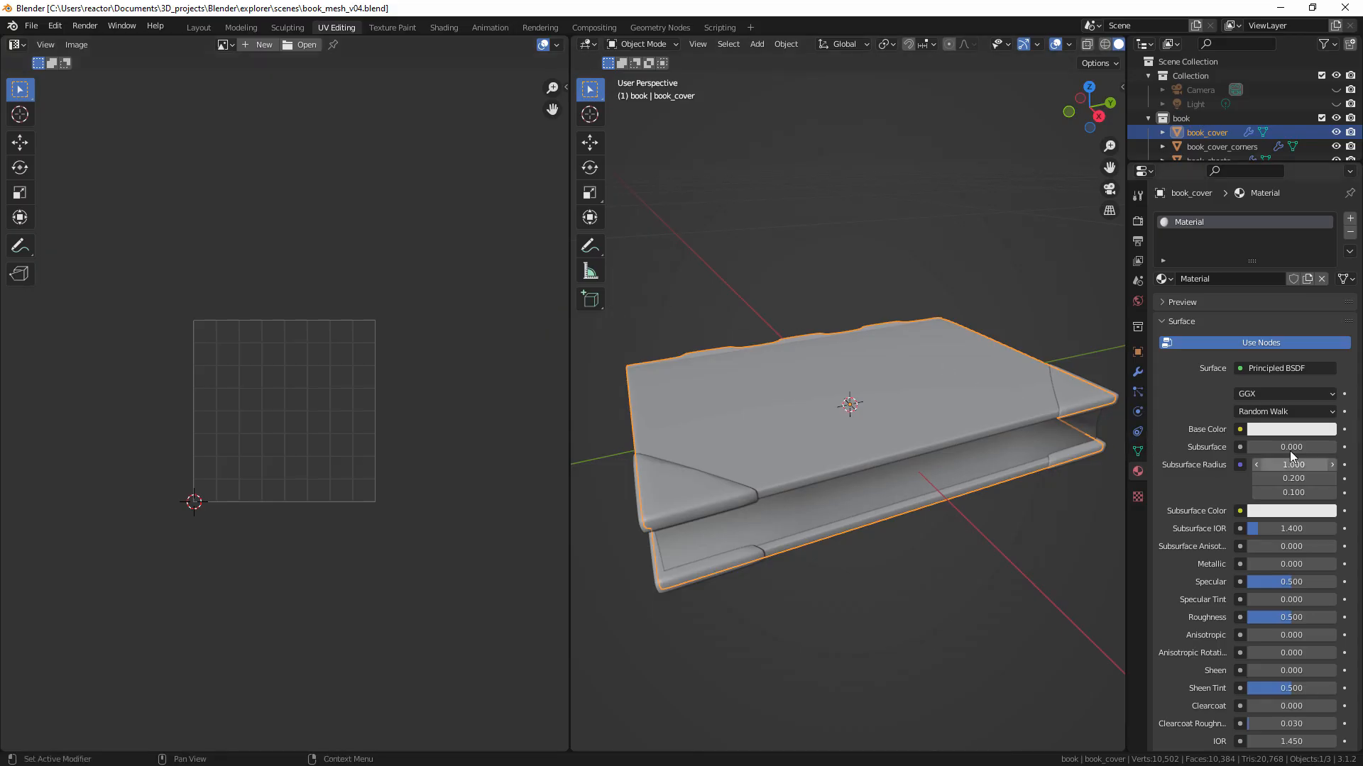
{"action": "left_click", "coordinate": [1239, 429]}
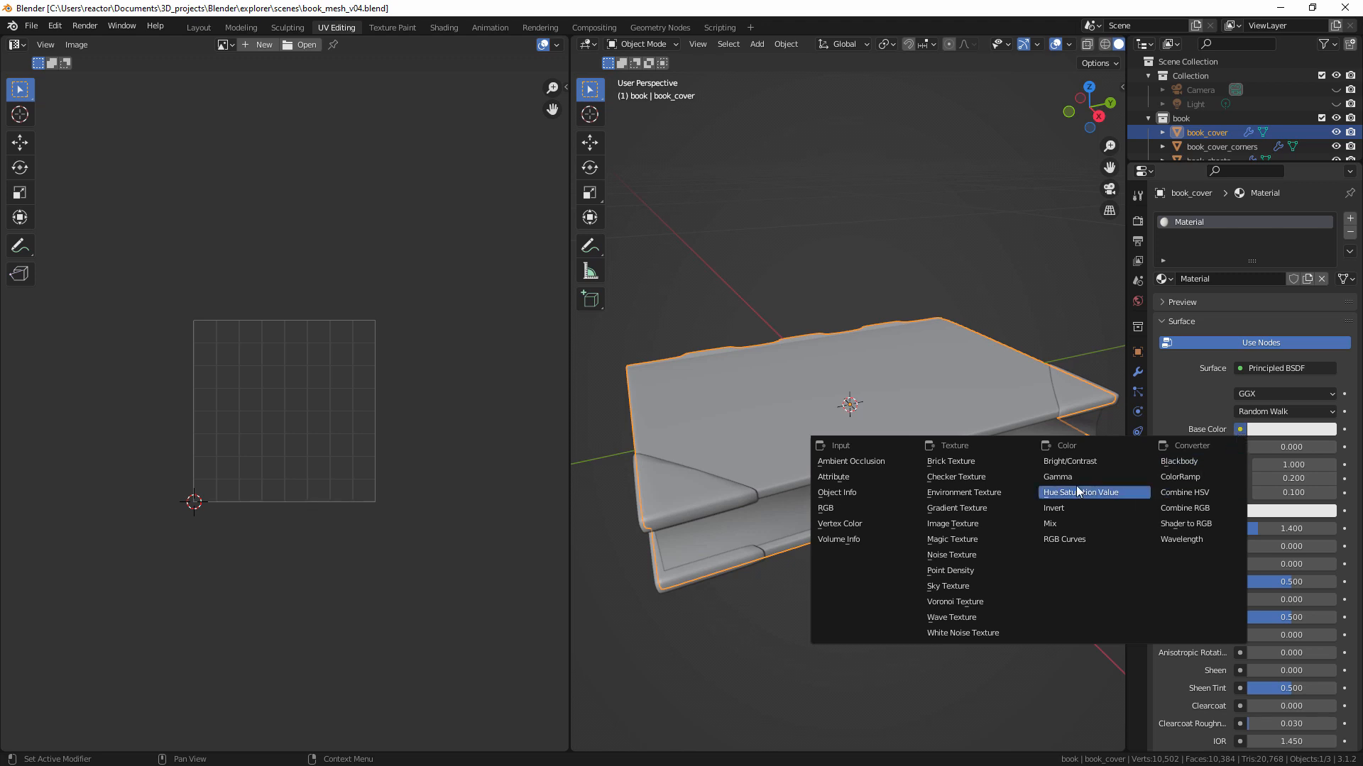
{"action": "left_click", "coordinate": [977, 477]}
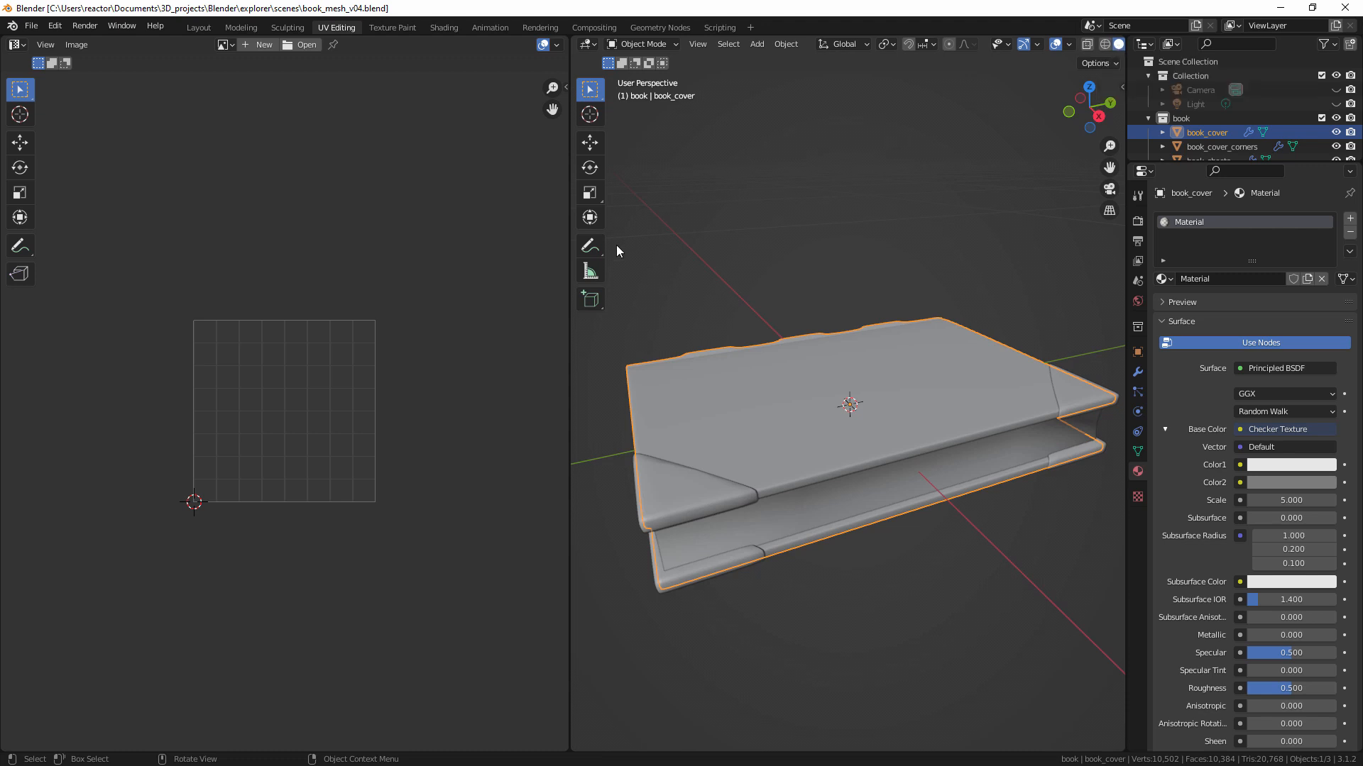
Widen the 3D viewport and display it in Material Preview shading with the Move tool active
{"action": "left_click_drag", "start_coordinate": [568, 318], "coordinate": [517, 318]}
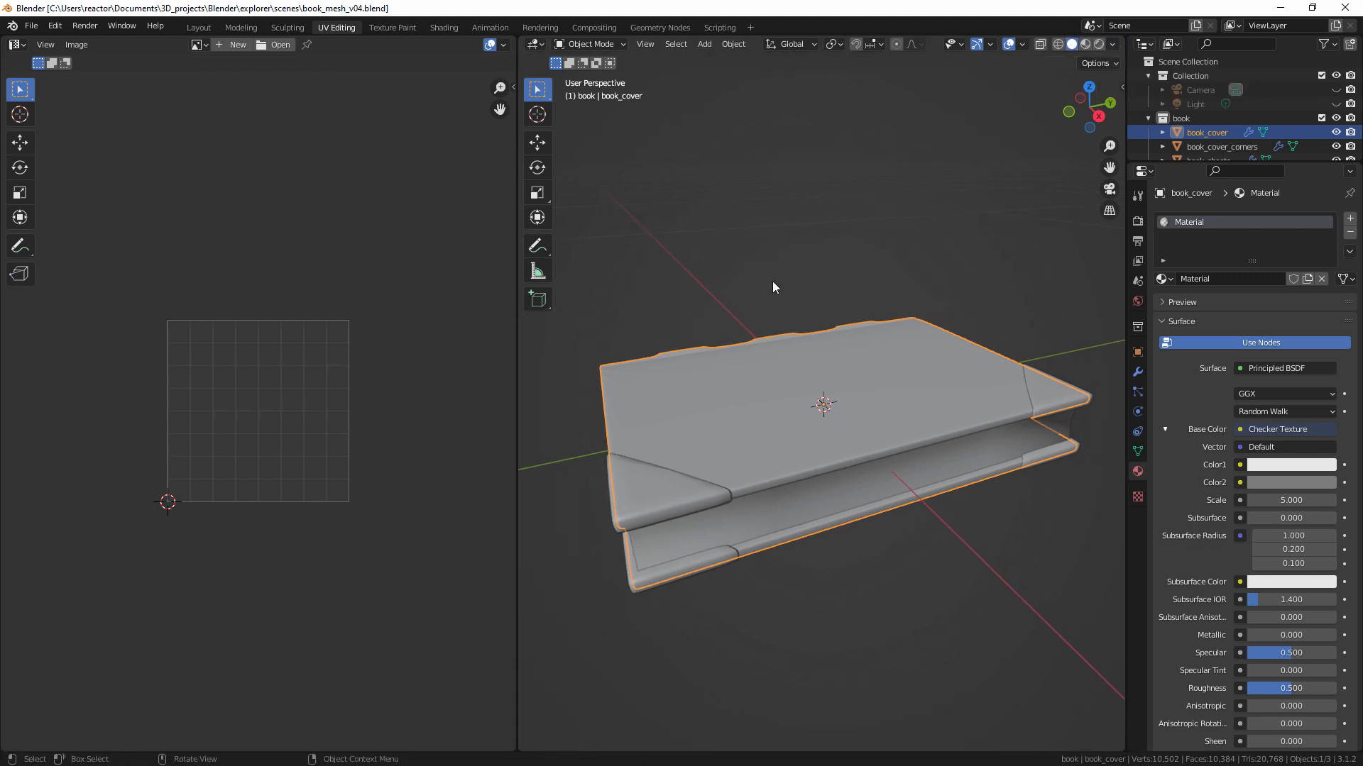
{"action": "left_click", "coordinate": [1088, 44]}
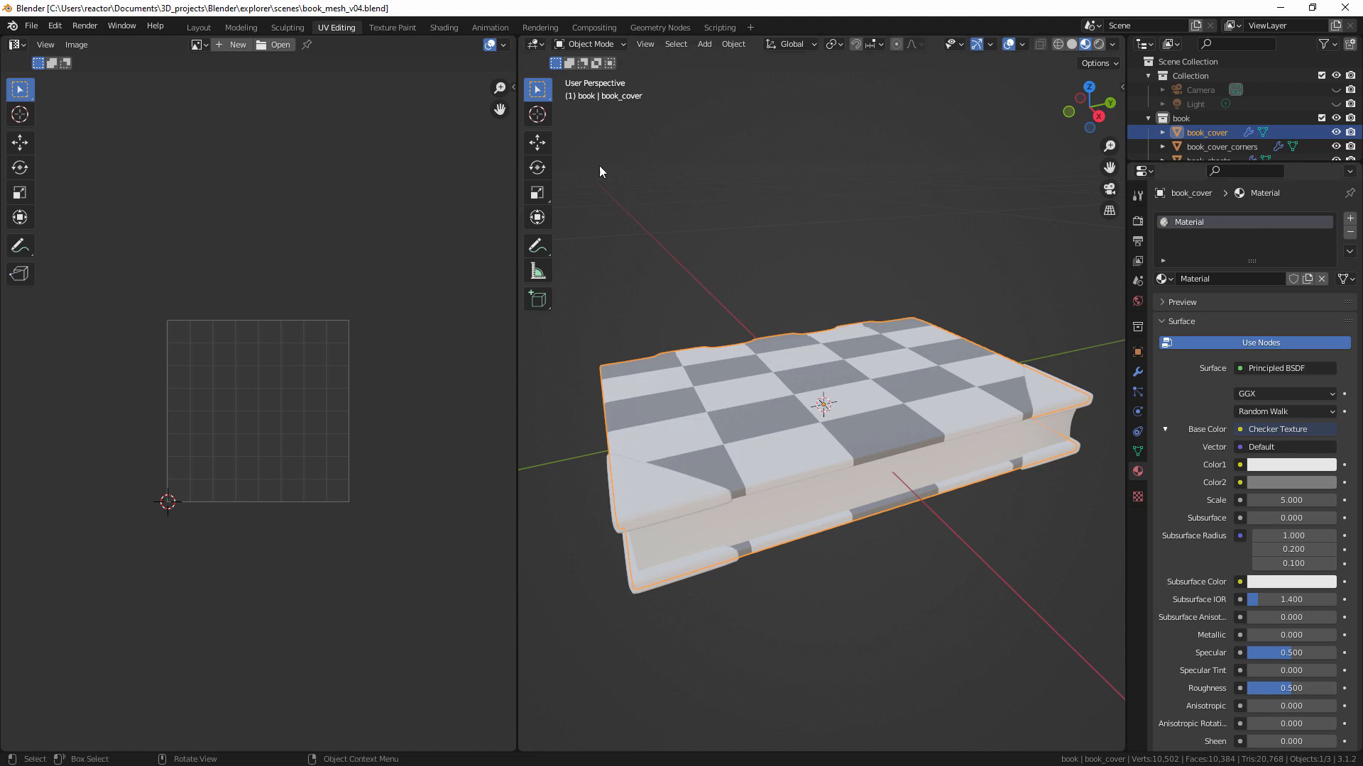
{"action": "left_click", "coordinate": [538, 143]}
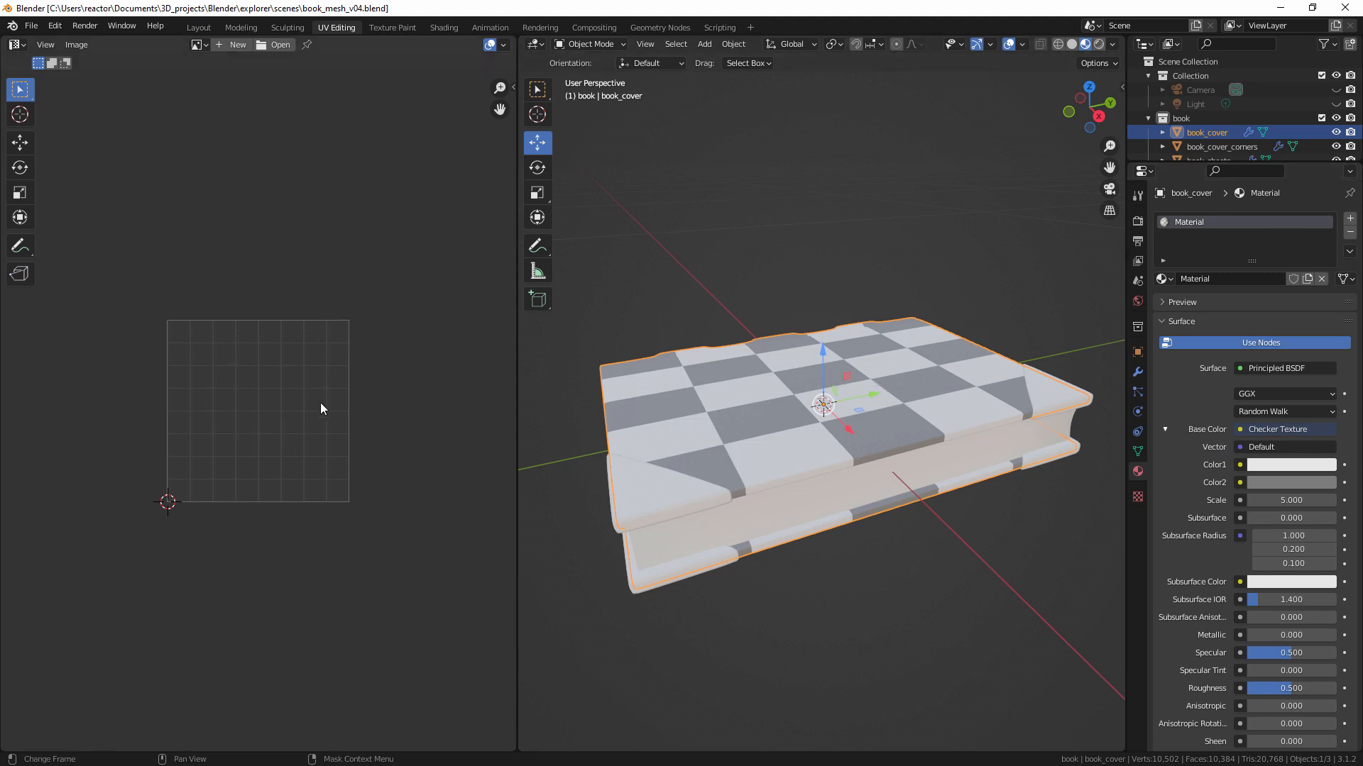
Map the cover's checker texture with the UV output of Texture Coordinate and set its scale to 50
{"action": "left_click", "coordinate": [1240, 448]}
{"action": "left_click", "coordinate": [1252, 448]}
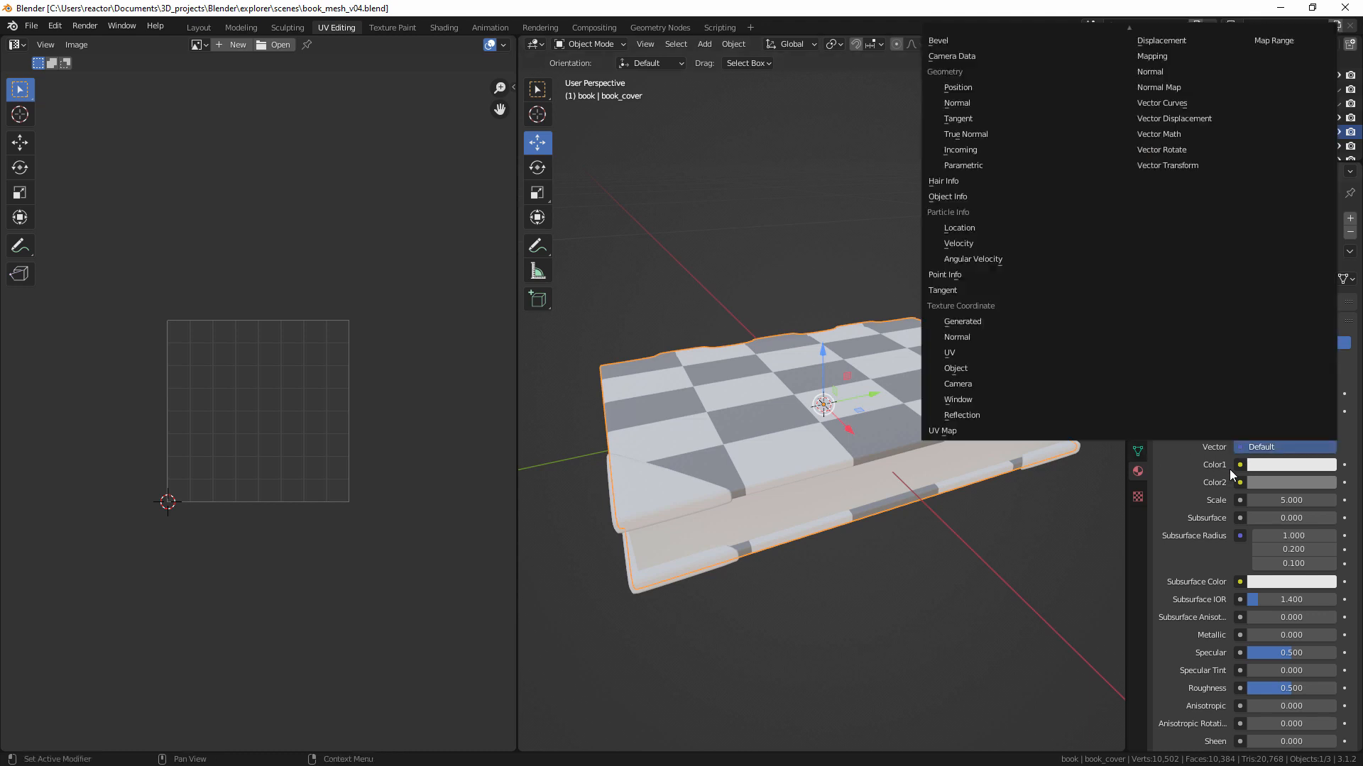
{"action": "left_click", "coordinate": [953, 353]}
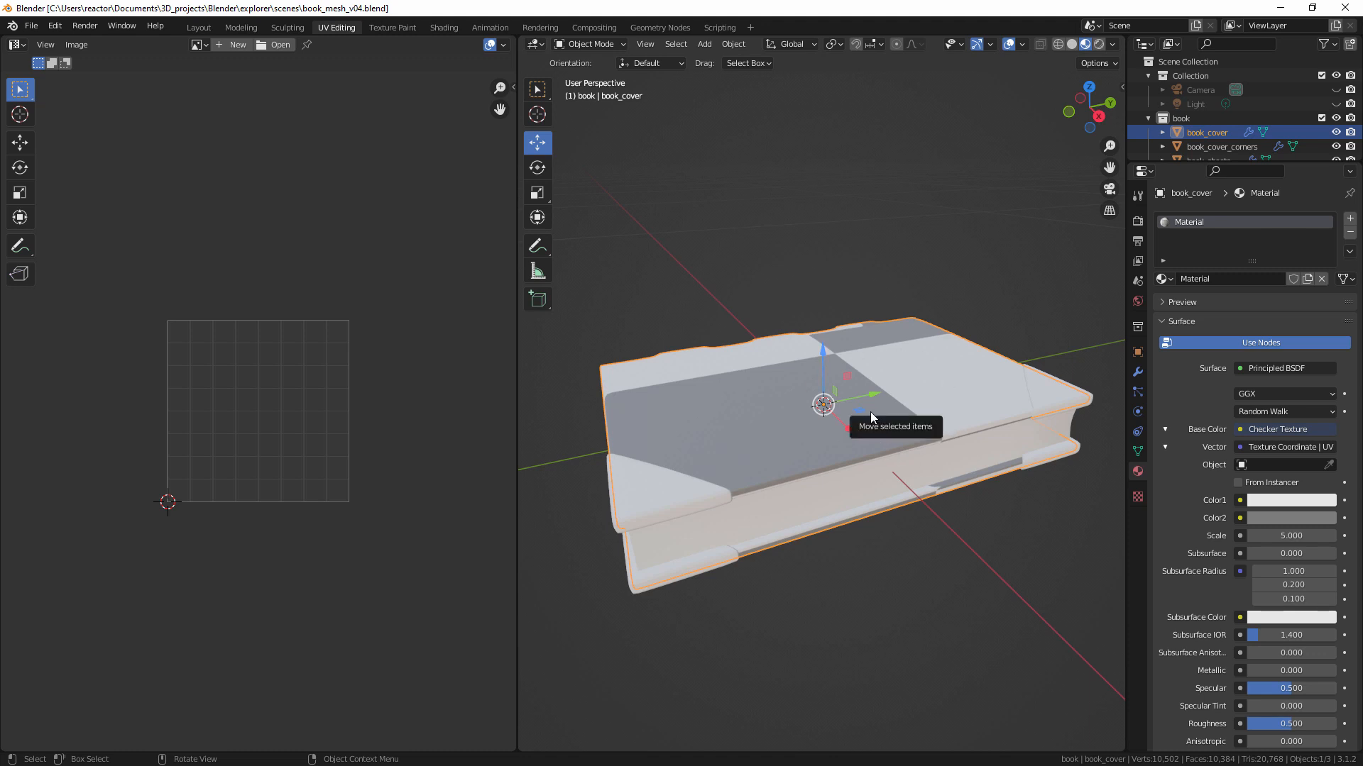
{"action": "mouse_move", "coordinate": [1282, 541]}
{"action": "left_mouse_down"}
{"action": "mouse_move", "coordinate": [1362, 541]}
{"action": "mouse_move", "coordinate": [1290, 537]}
{"action": "left_mouse_up"}
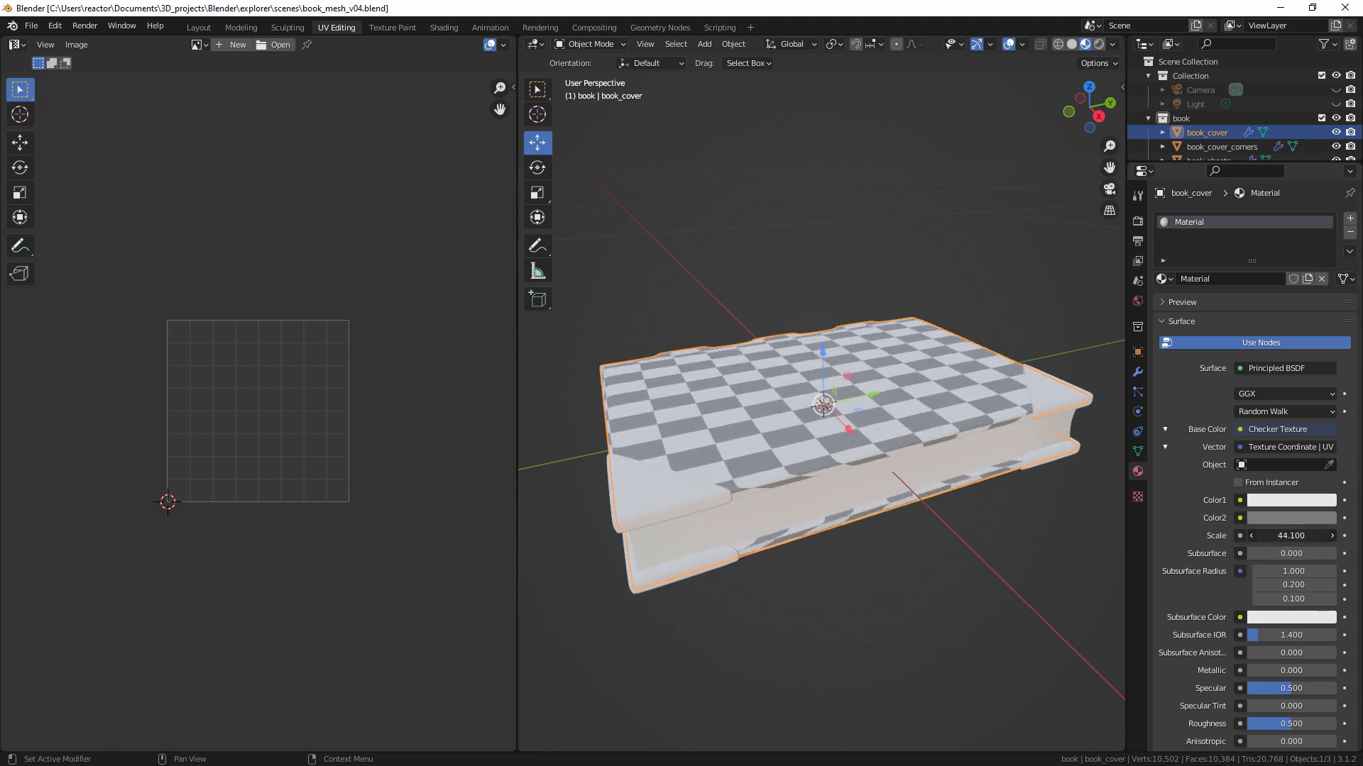
{"action": "left_click", "coordinate": [1290, 537]}
{"action": "type", "text": "50"}
{"action": "key", "text": "Return"}
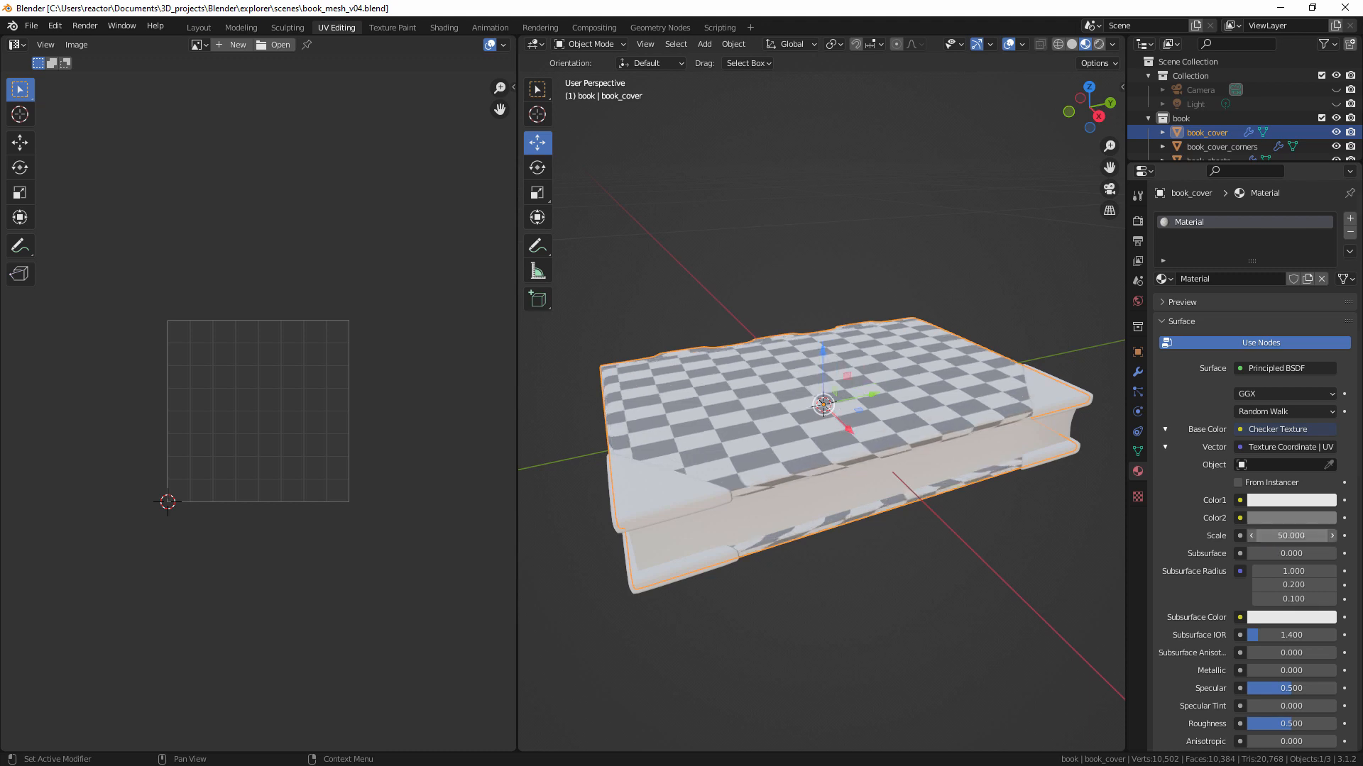
Create a new material for the book sheets and name it Checker
{"action": "mouse_move", "coordinate": [828, 410]}
{"action": "middle_mouse_down"}
{"action": "mouse_move", "coordinate": [794, 395]}
{"action": "mouse_move", "coordinate": [892, 449]}
{"action": "mouse_move", "coordinate": [986, 344]}
{"action": "mouse_move", "coordinate": [996, 271]}
{"action": "mouse_move", "coordinate": [1021, 412]}
{"action": "mouse_move", "coordinate": [931, 451]}
{"action": "mouse_move", "coordinate": [852, 408]}
{"action": "mouse_move", "coordinate": [846, 418]}
{"action": "middle_mouse_up"}
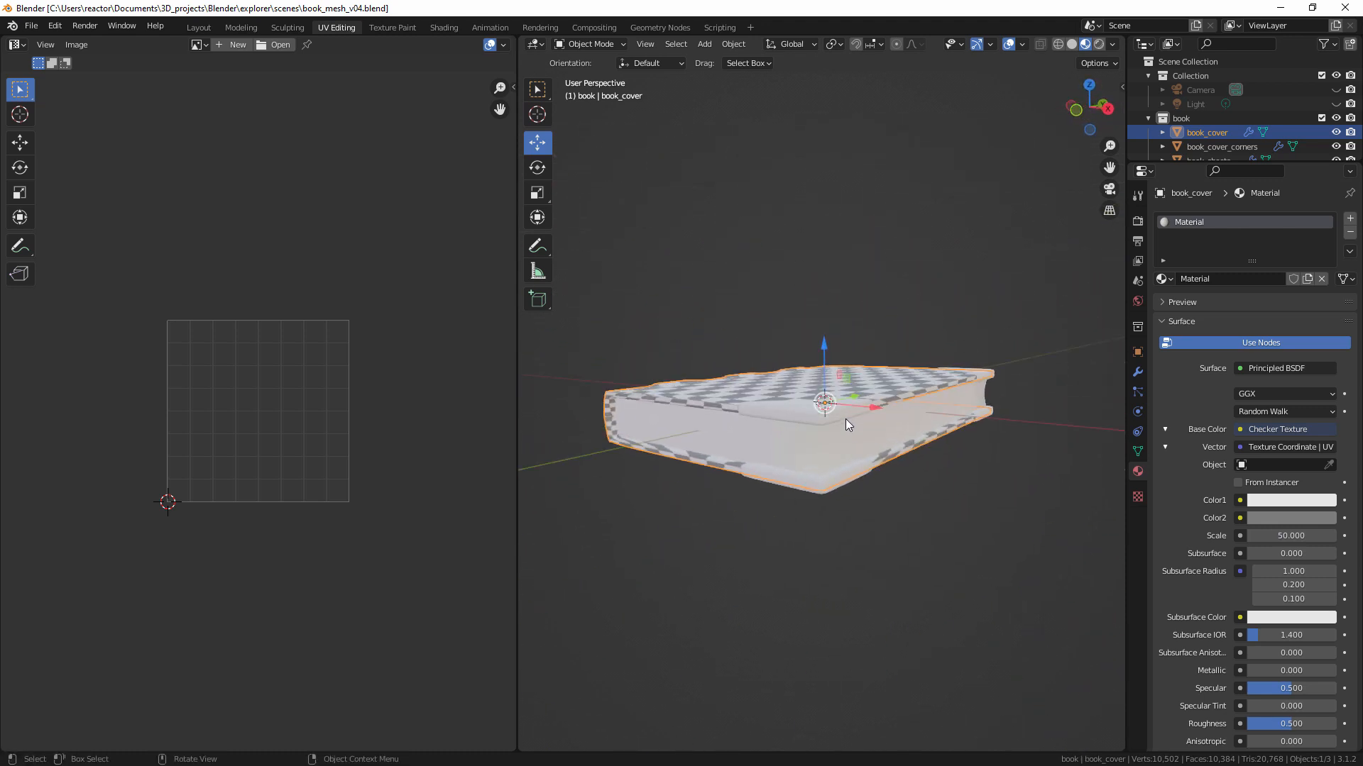
{"action": "left_click", "coordinate": [839, 441]}
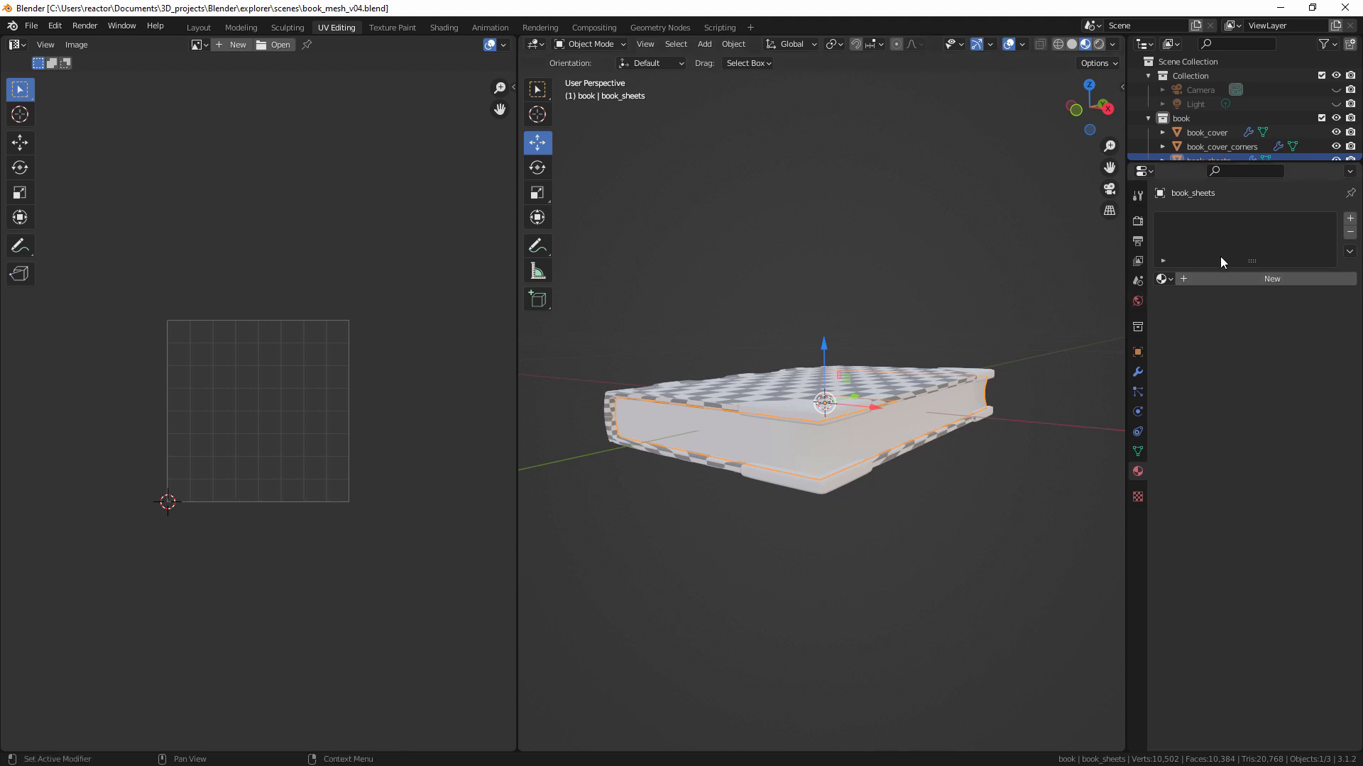
{"action": "left_click", "coordinate": [1165, 279]}
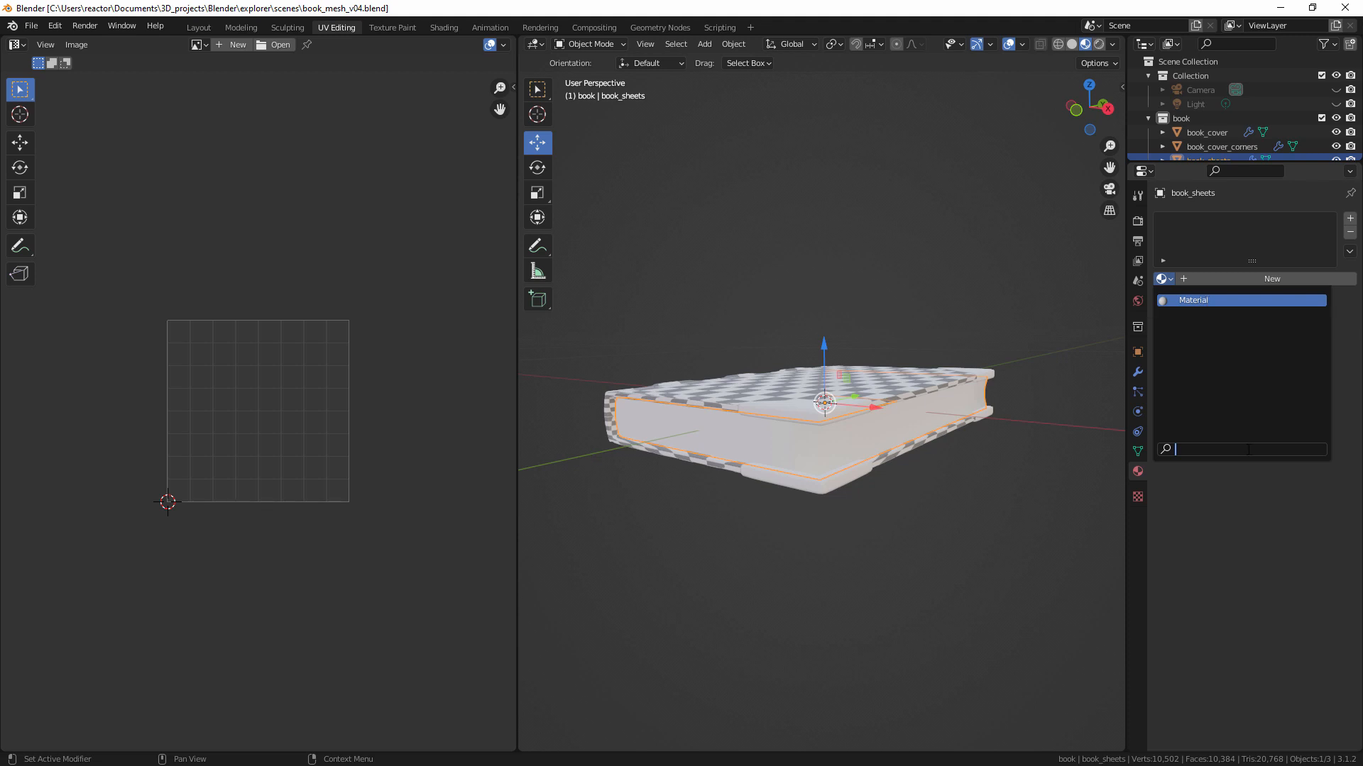
{"action": "left_click", "coordinate": [1270, 280]}
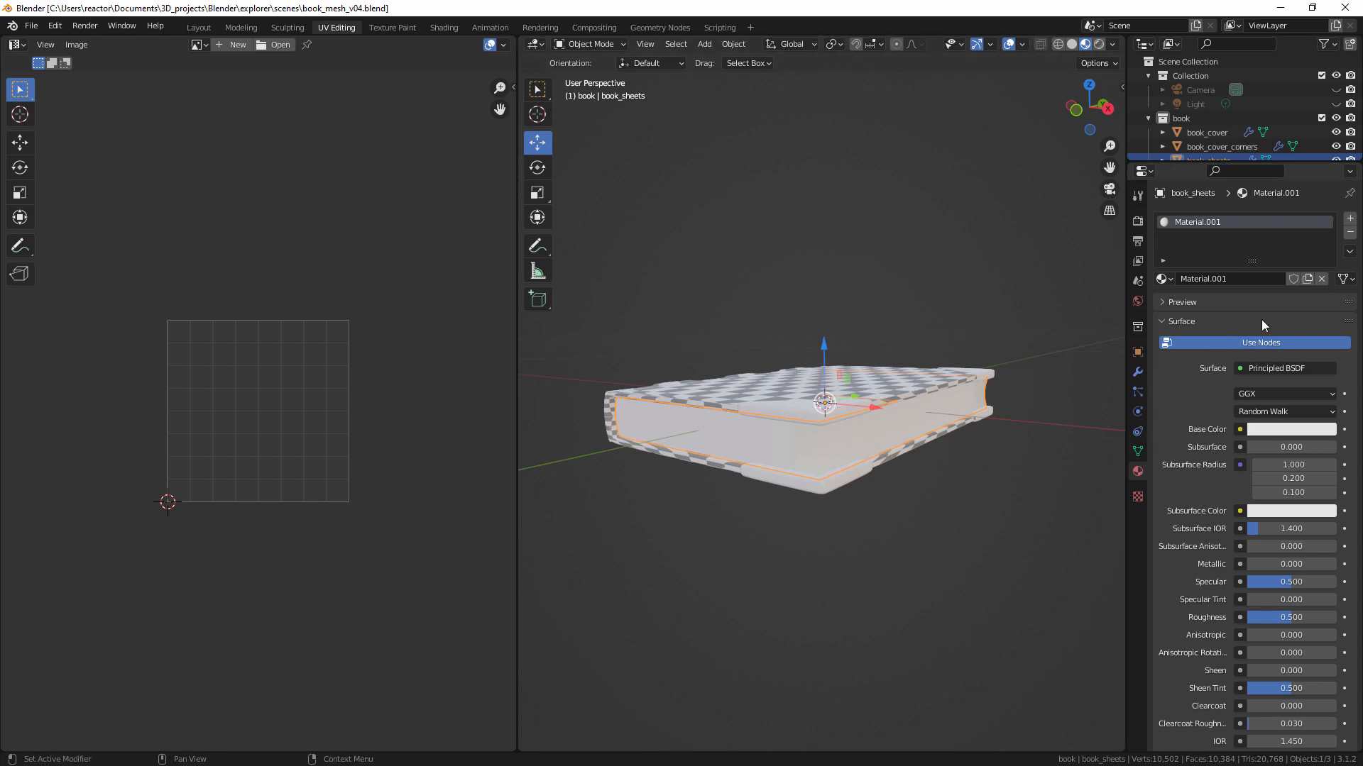
{"action": "left_click", "coordinate": [1236, 278]}
{"action": "type", "text": "Checker"}
{"action": "key", "text": "Return"}
Give the Checker material's base color an Image Texture using a new 1024 × 1024 px Color Grid image
{"action": "left_click", "coordinate": [1239, 429]}
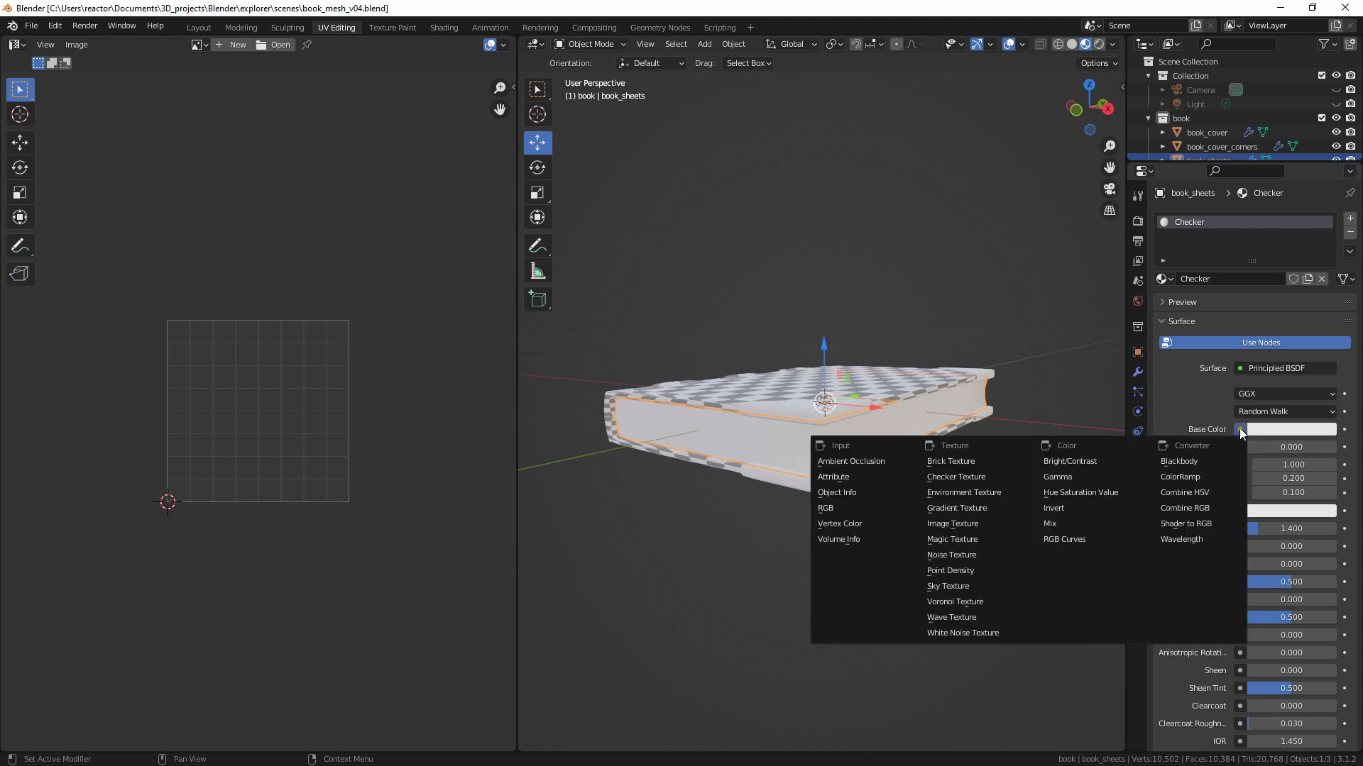
{"action": "left_click", "coordinate": [970, 530]}
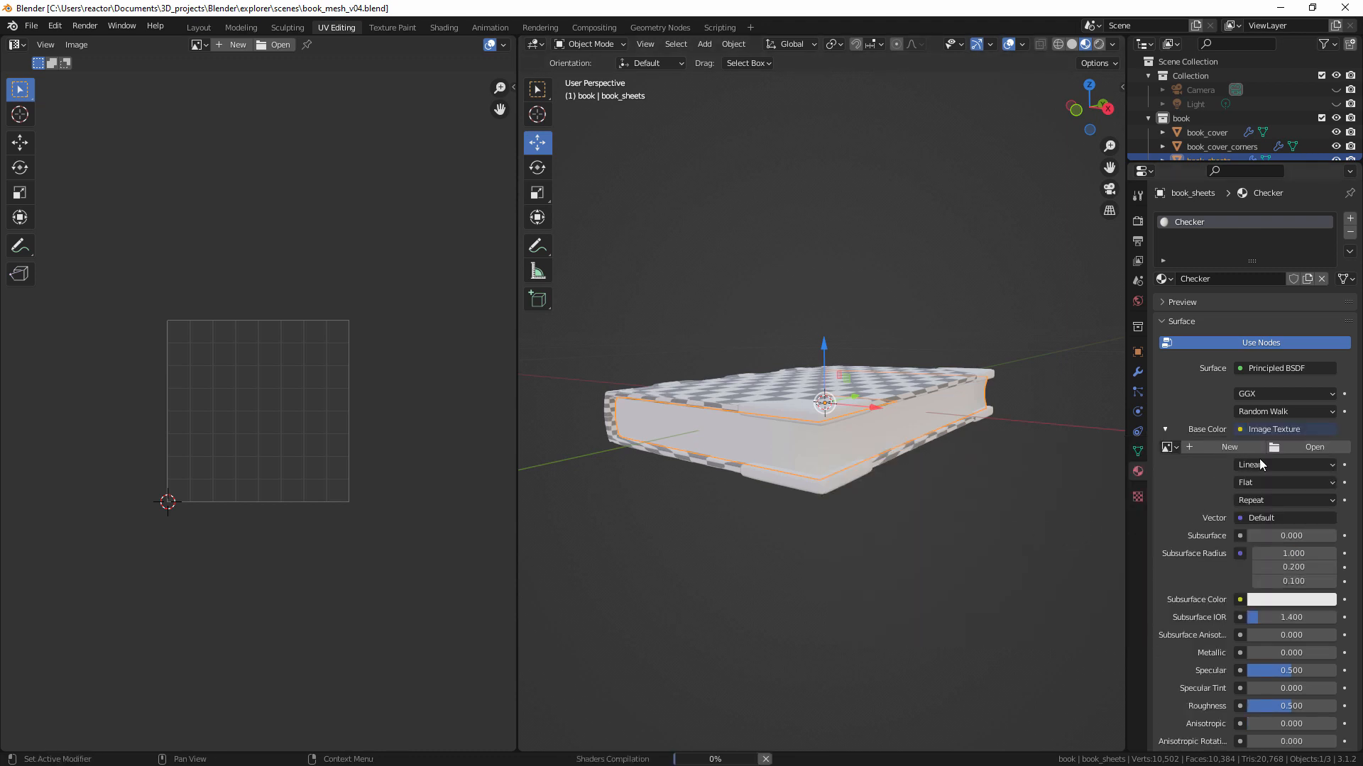
{"action": "left_click", "coordinate": [1202, 448]}
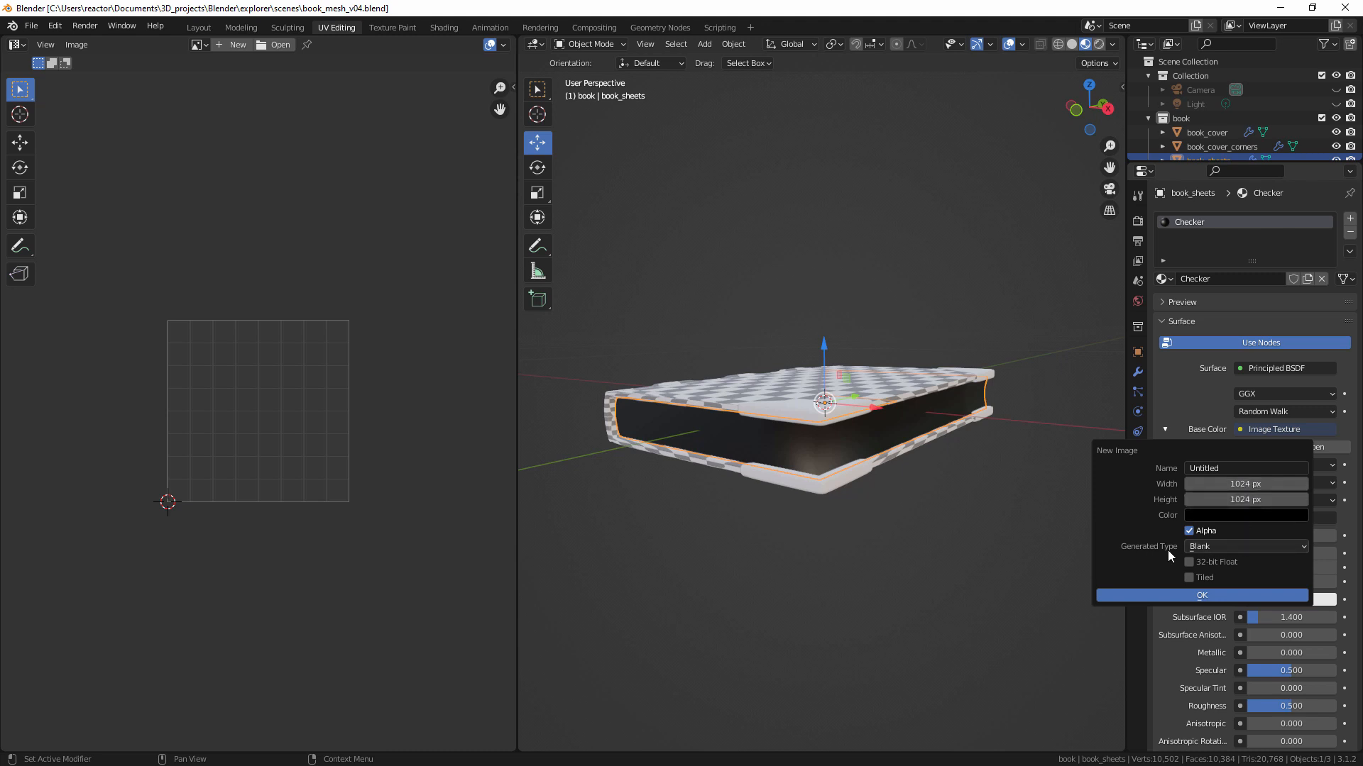
{"action": "left_click", "coordinate": [1280, 546]}
{"action": "left_click", "coordinate": [1266, 548]}
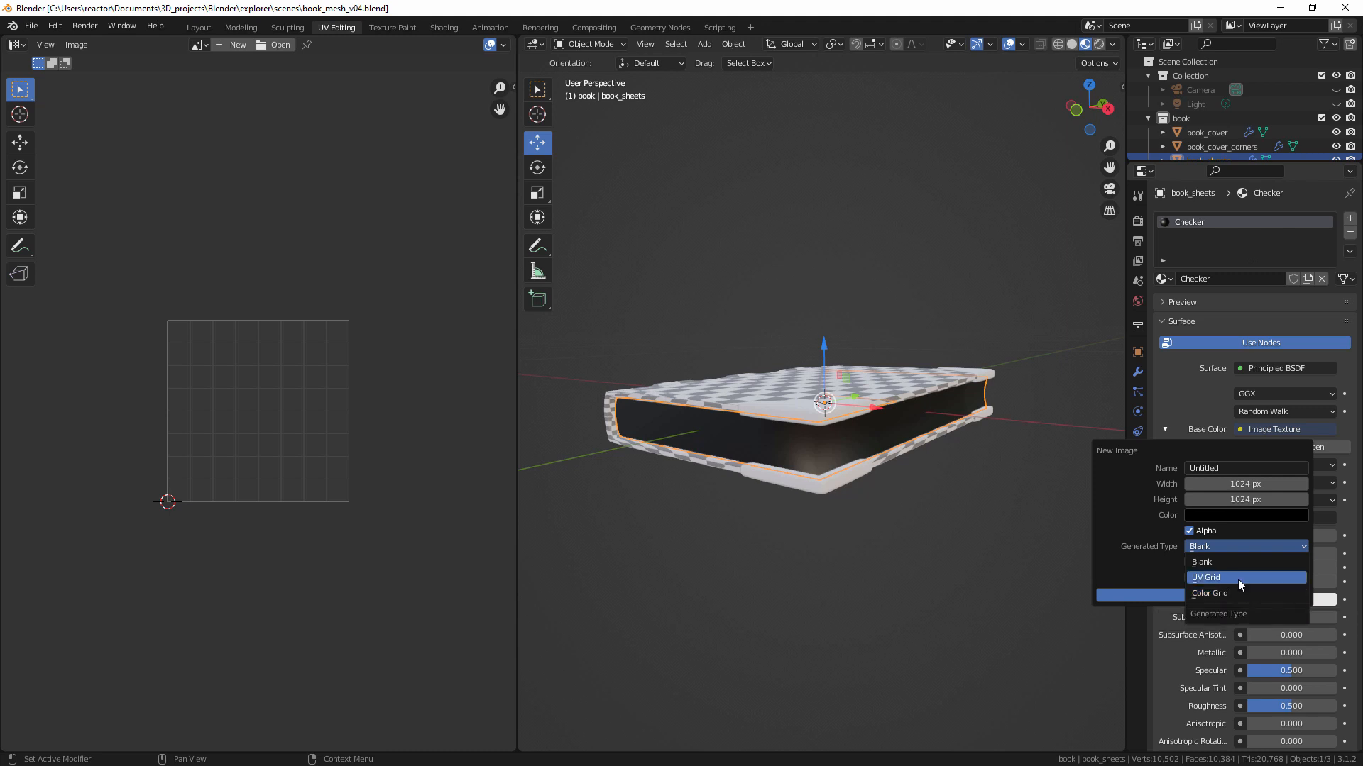
{"action": "left_click", "coordinate": [1244, 593]}
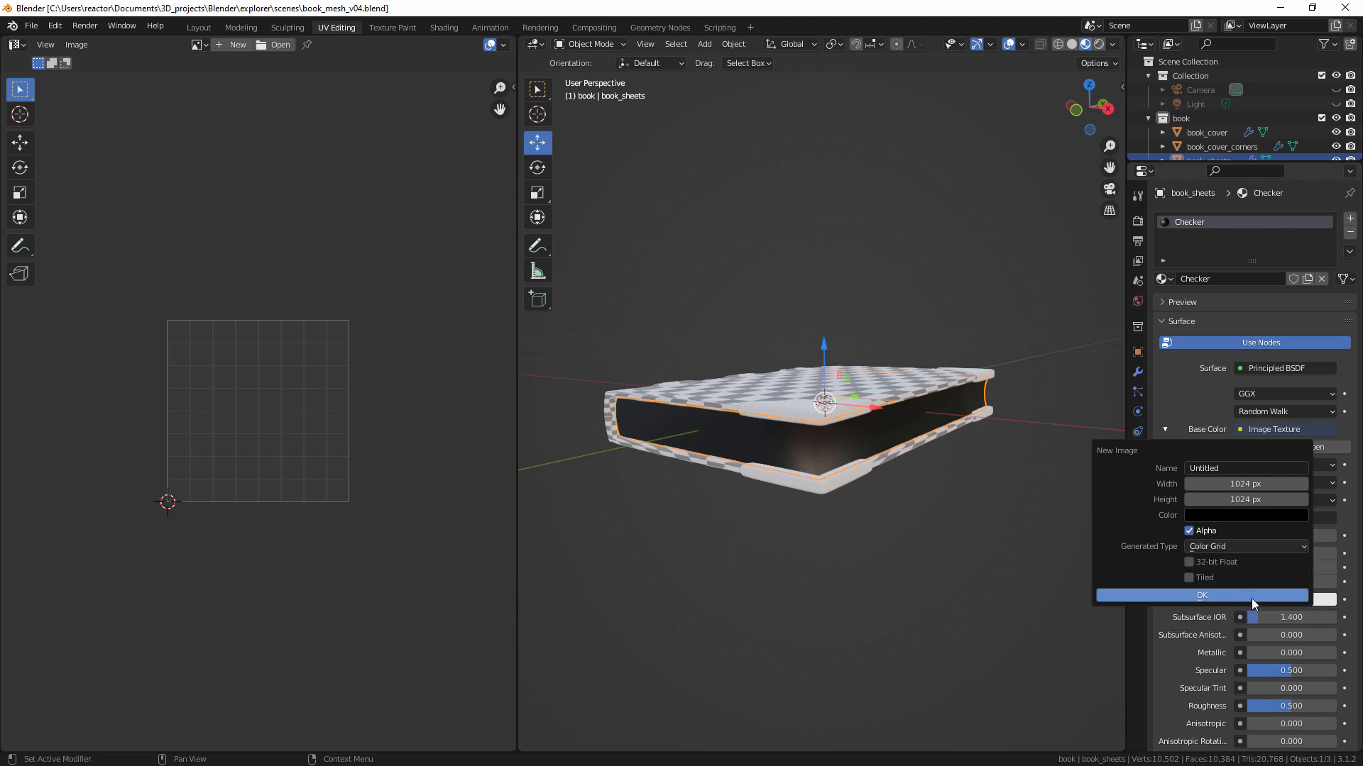
{"action": "left_click", "coordinate": [1216, 597]}
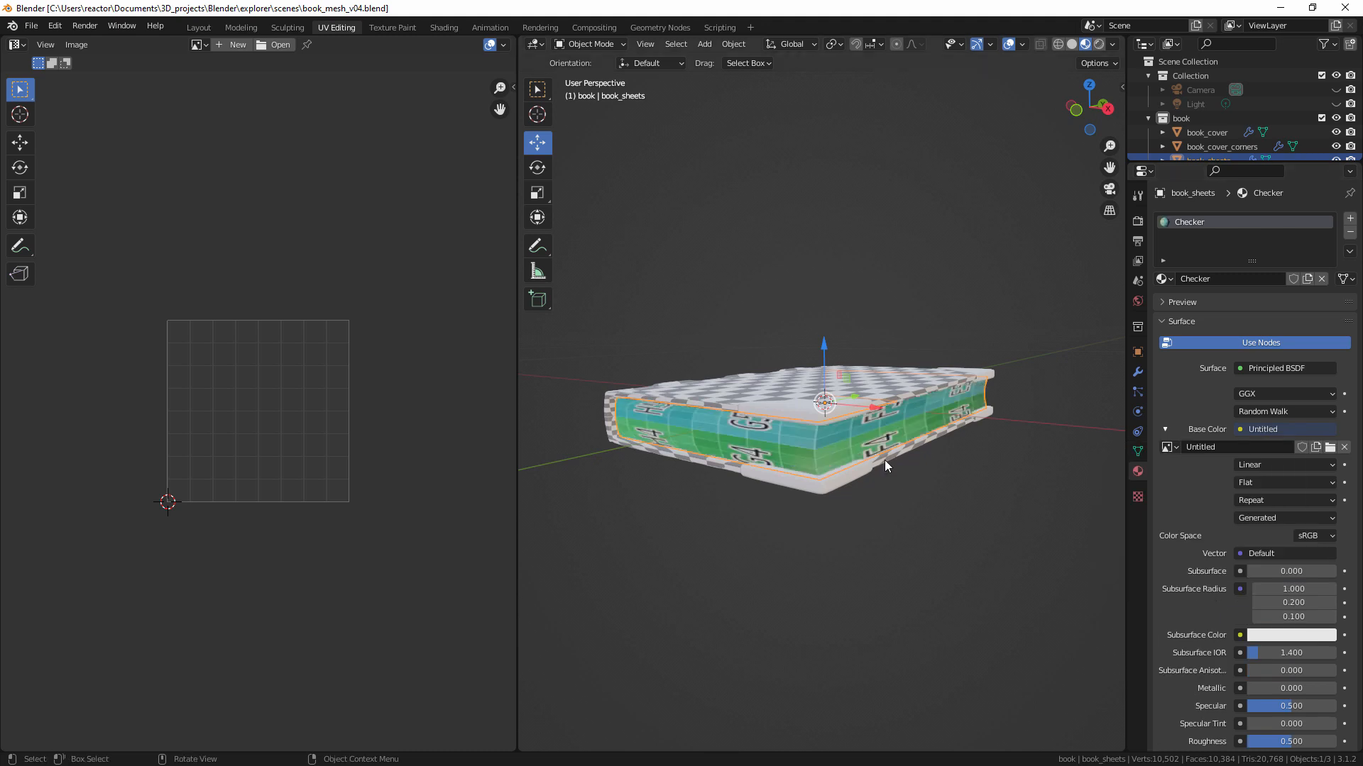